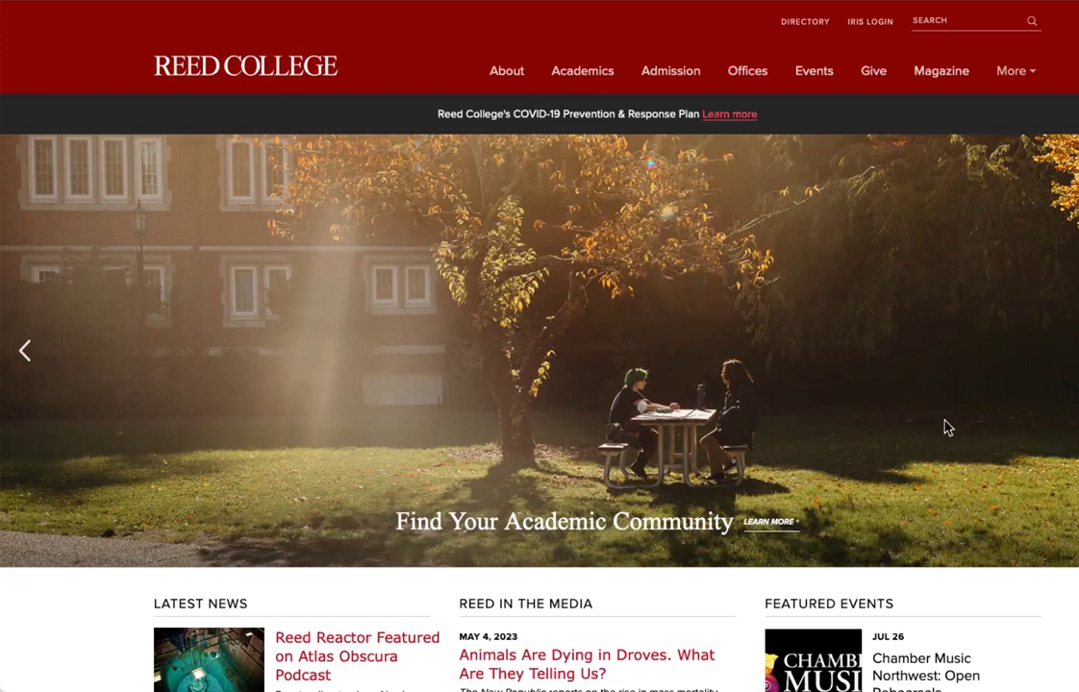
Go to the Student Hub page via the More menu and scroll down to the Reed Apps list.
{"action": "left_click", "coordinate": [1033, 75]}
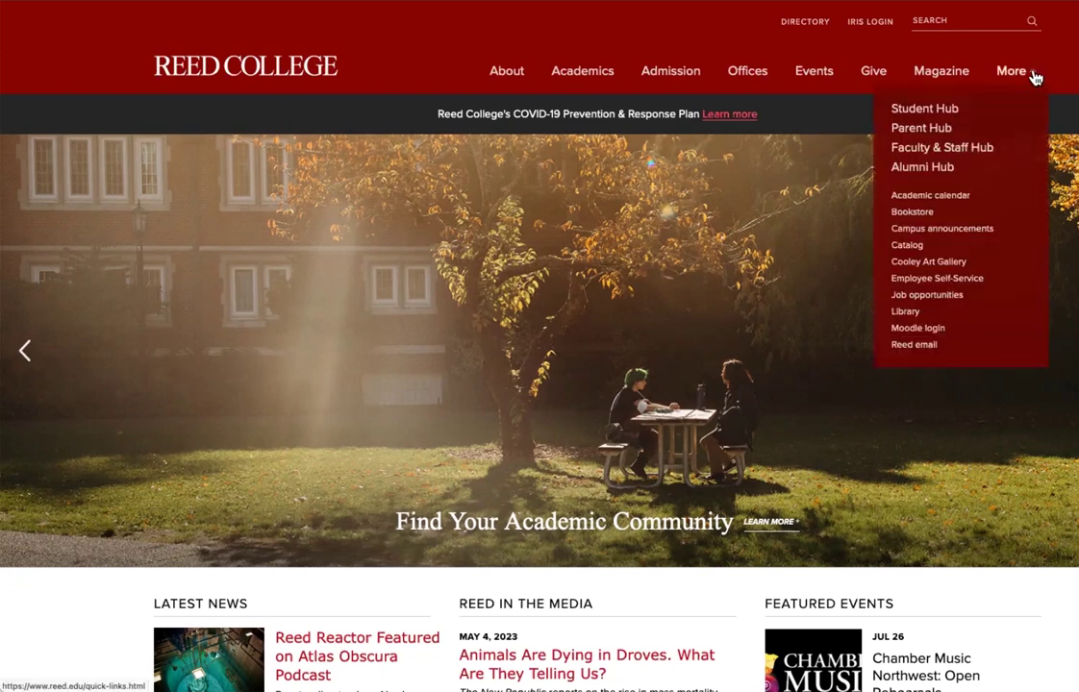
{"action": "left_click", "coordinate": [949, 113]}
{"action": "scroll", "coordinate": [866, 462], "scroll_direction": "down", "scroll_amount": 3}
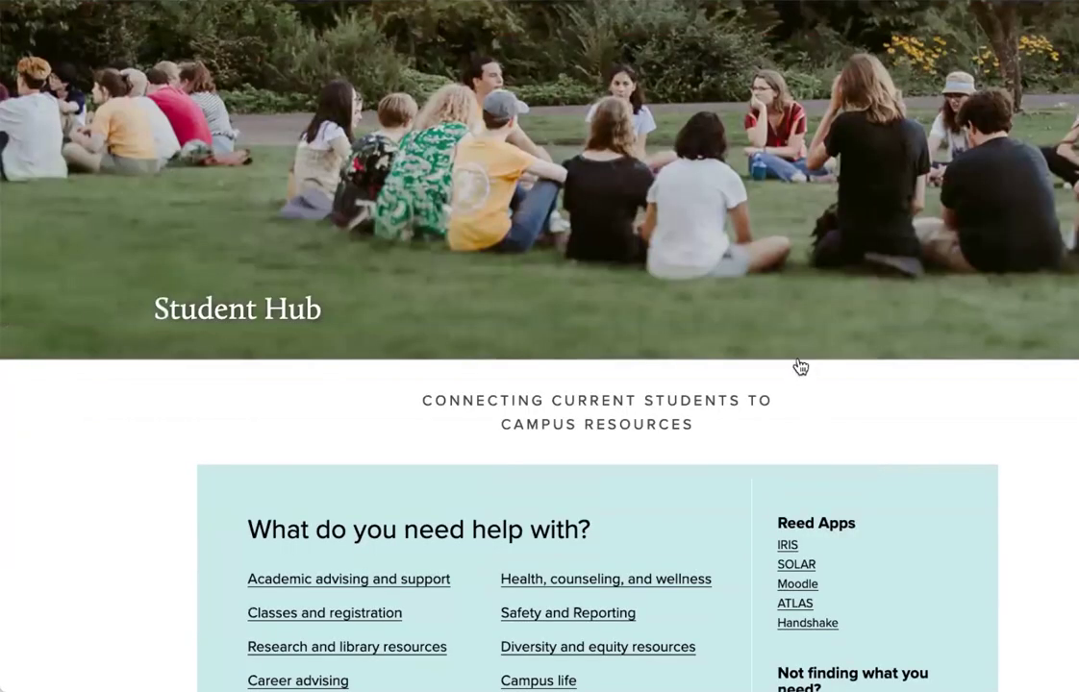
{"action": "scroll", "coordinate": [800, 366], "scroll_direction": "down", "scroll_amount": 3}
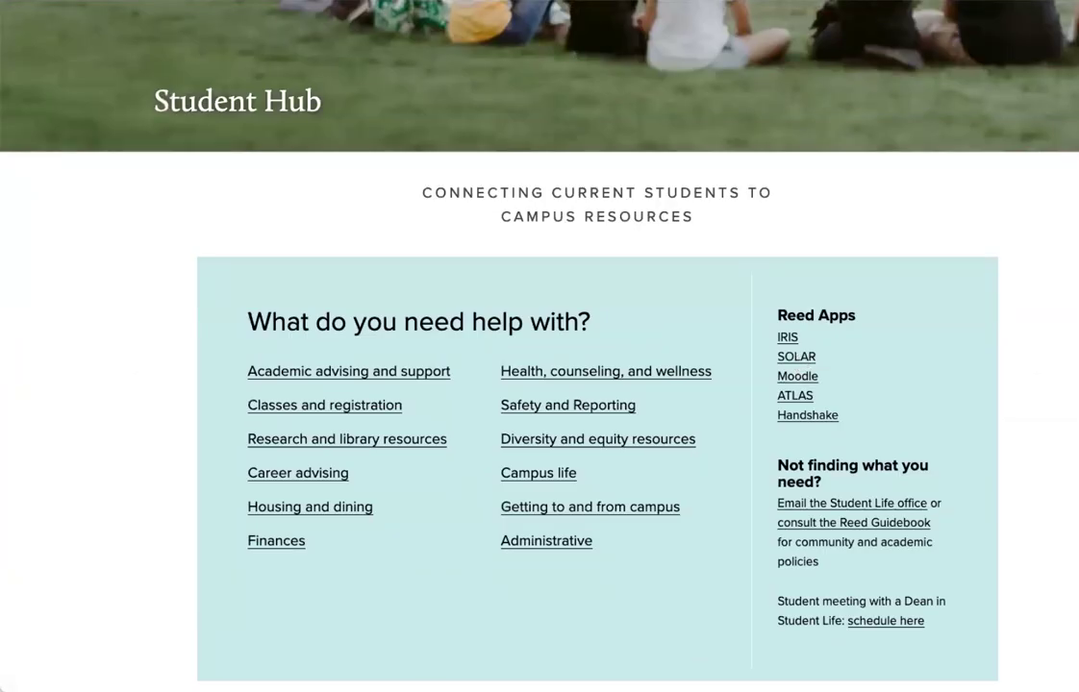
Open SOLAR and add BIOL 101 F01 Topics in Biology I from the Fall 2023 Biology courses.
{"action": "left_click", "coordinate": [796, 356]}
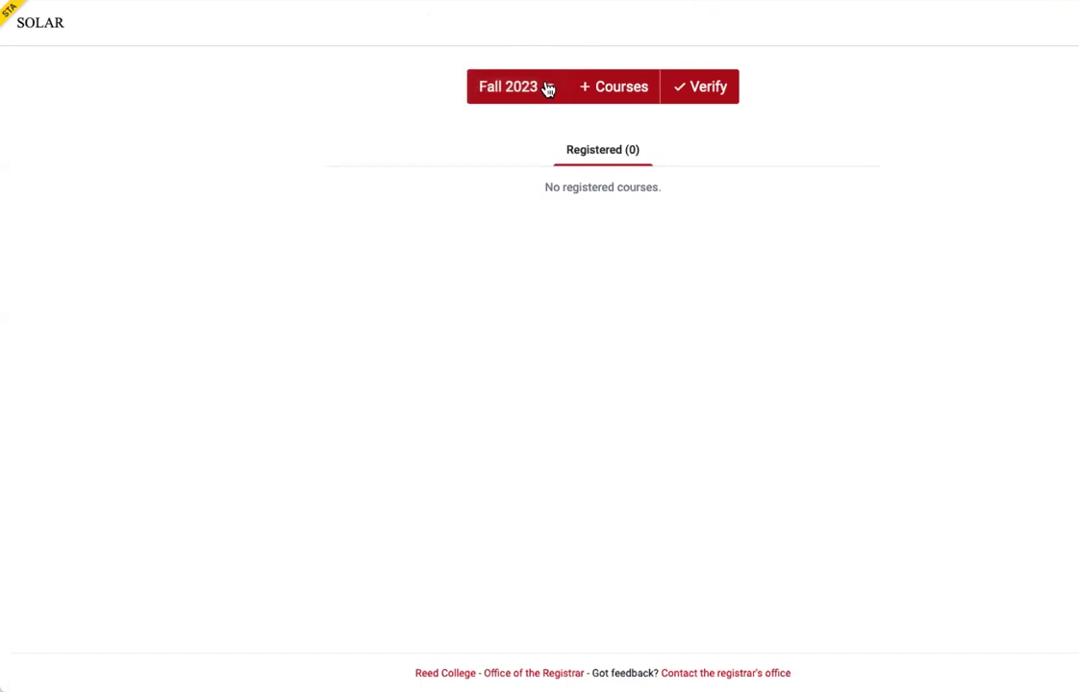
{"action": "left_click", "coordinate": [619, 93]}
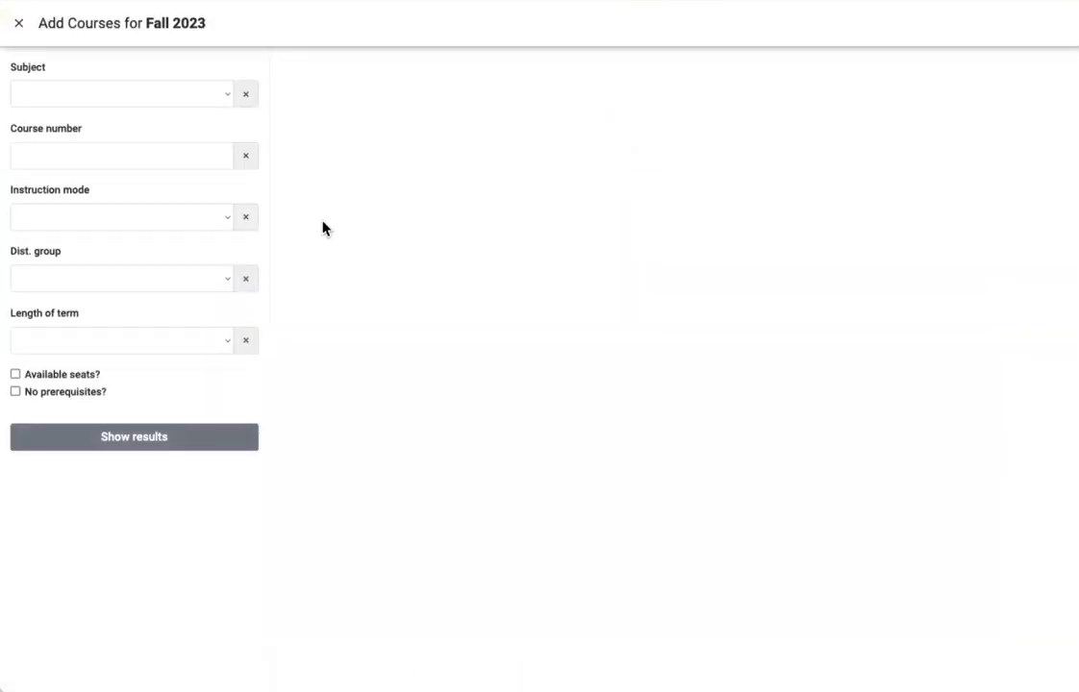
{"action": "left_click", "coordinate": [231, 94]}
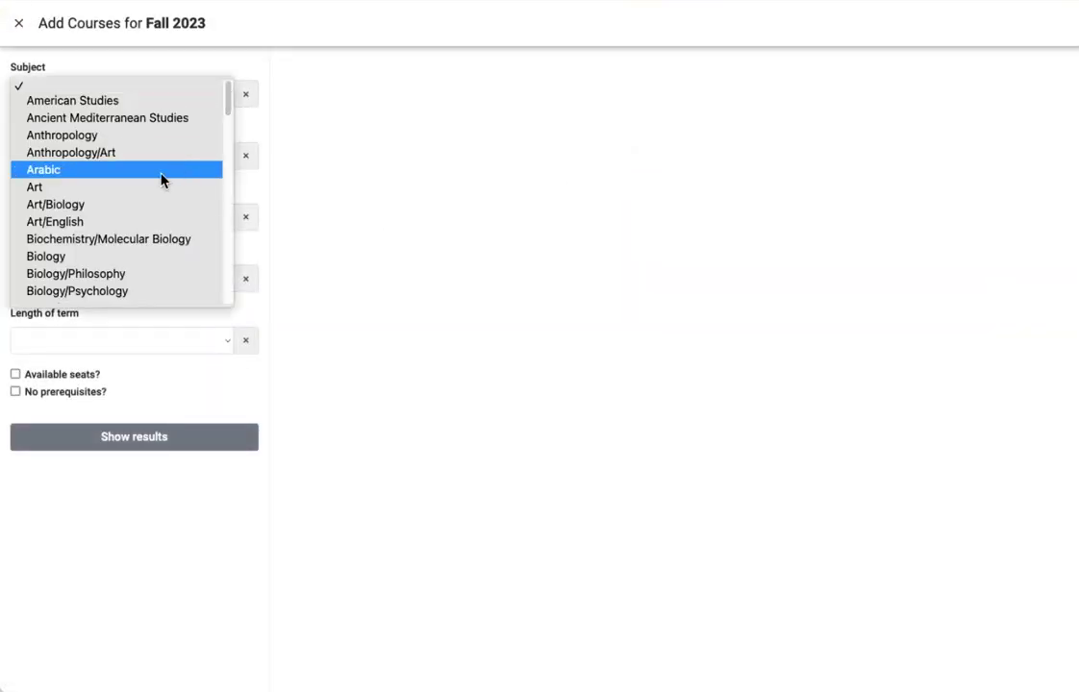
{"action": "left_click", "coordinate": [144, 258]}
{"action": "left_click", "coordinate": [116, 442]}
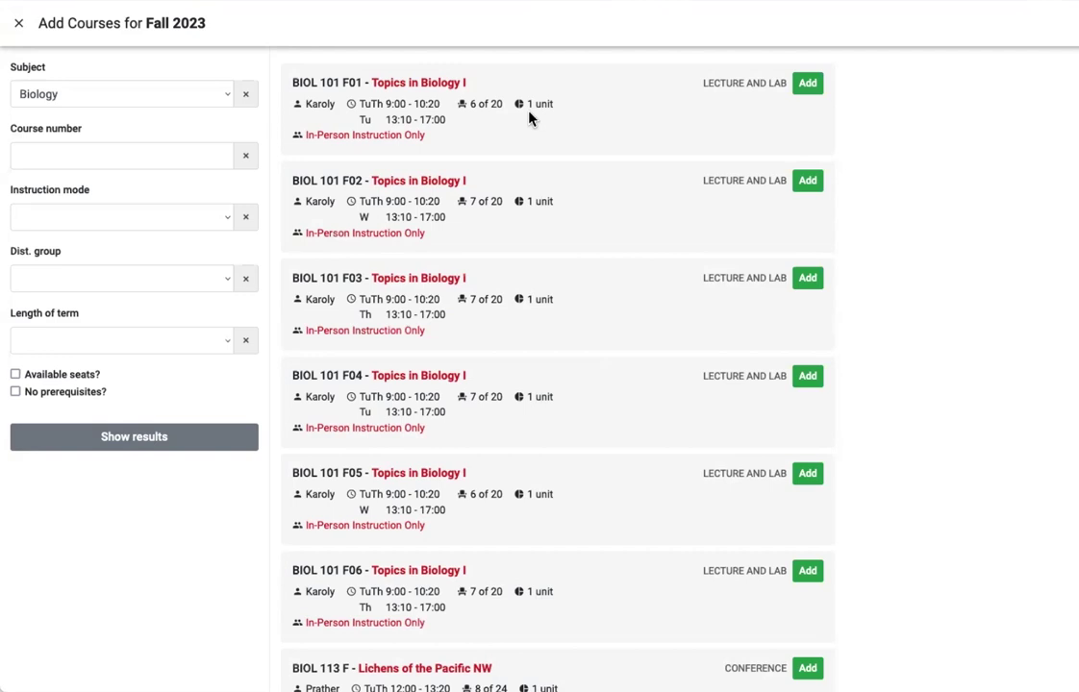
{"action": "left_click", "coordinate": [807, 82]}
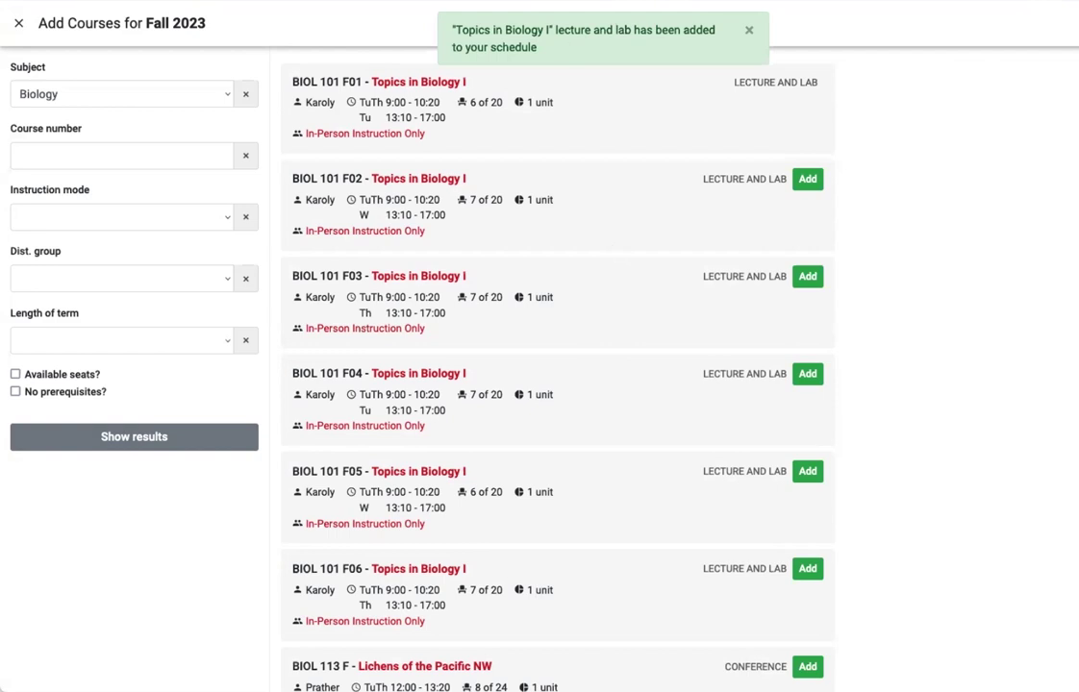
{"action": "left_click", "coordinate": [749, 31]}
Switch the term to Spring 2024 and add BIOL 102 S01 Topics in Biology II.
{"action": "left_click", "coordinate": [20, 26]}
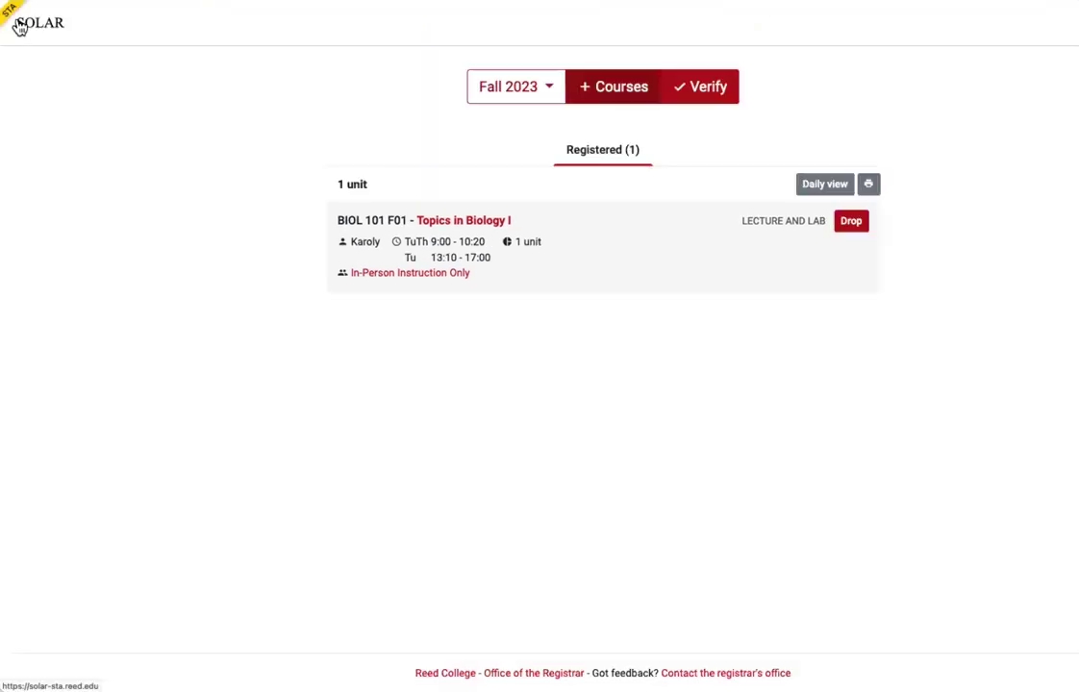
{"action": "left_click", "coordinate": [549, 88]}
{"action": "left_click", "coordinate": [518, 149]}
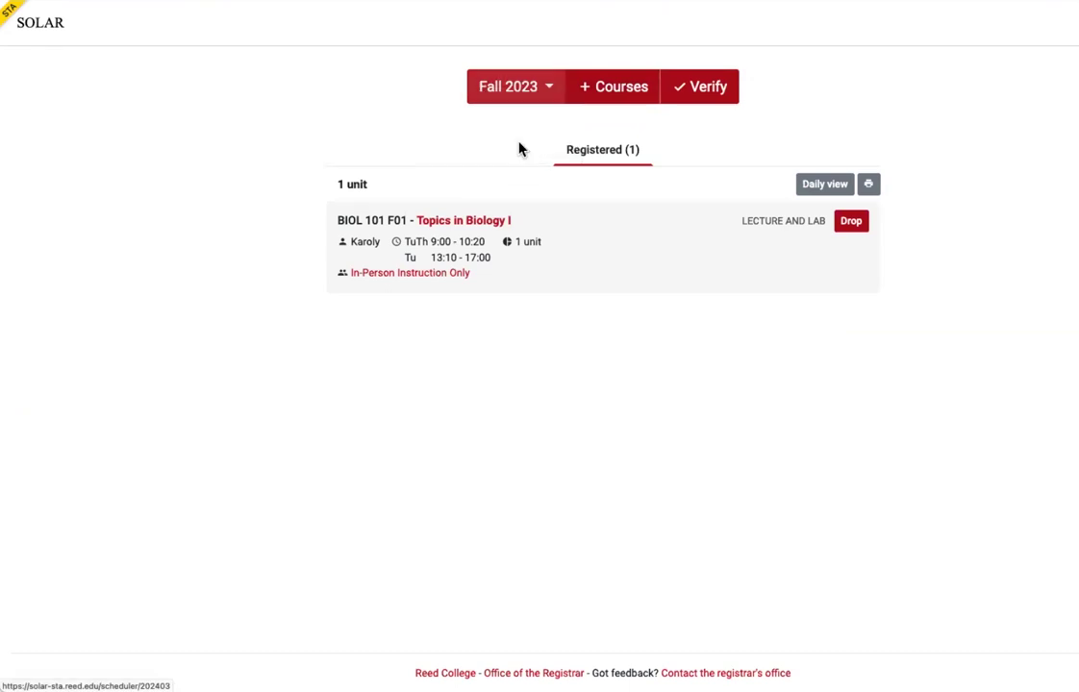
{"action": "left_click", "coordinate": [621, 90]}
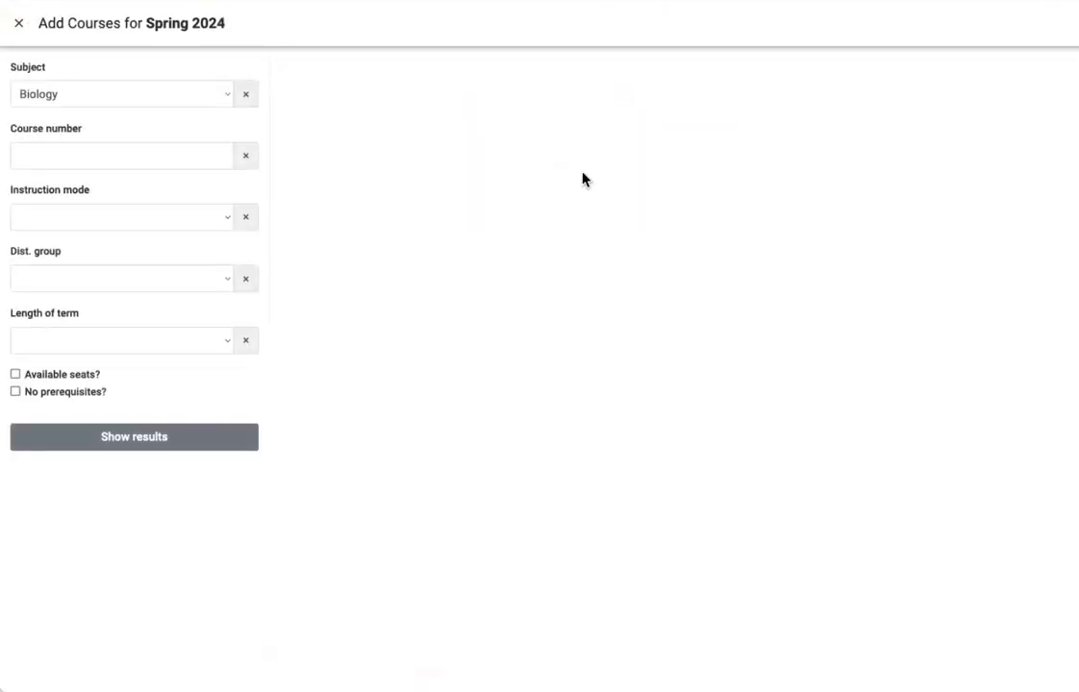
{"action": "left_click", "coordinate": [120, 440]}
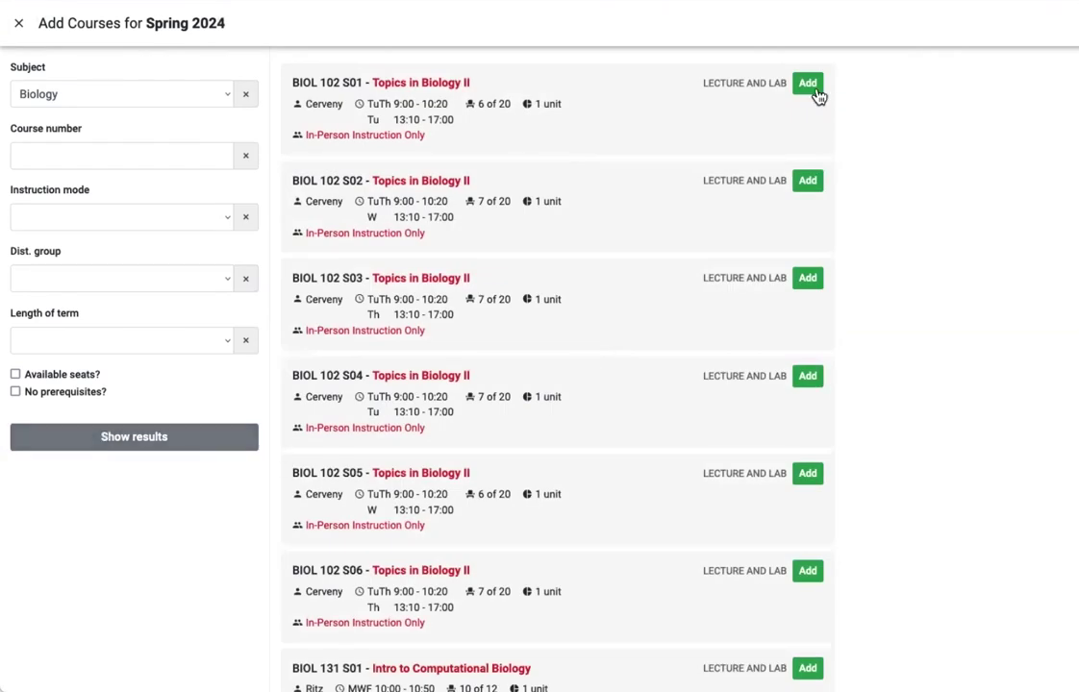
{"action": "left_click", "coordinate": [808, 81]}
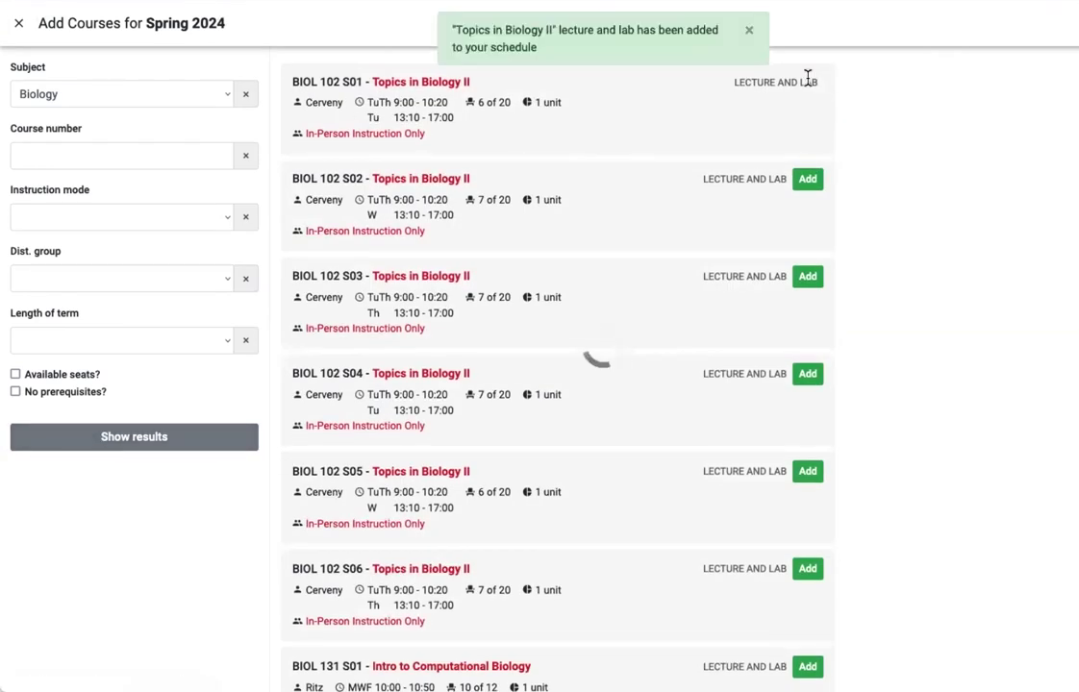
{"action": "left_click", "coordinate": [18, 22]}
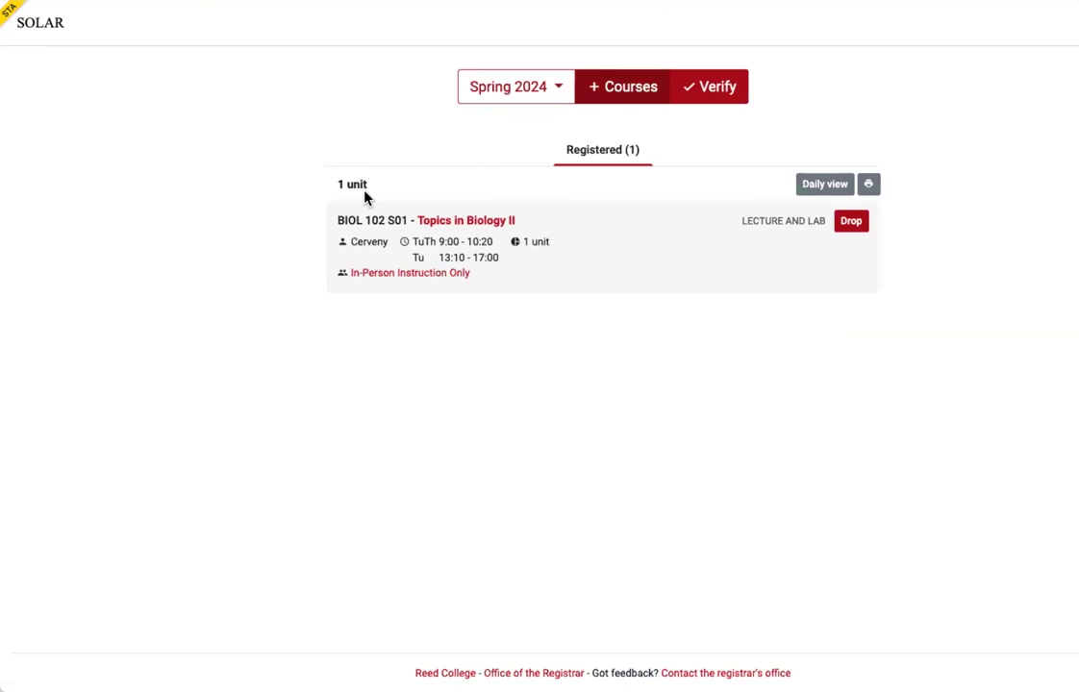
Switch back to Fall 2023 and add ART 177 F Drawing in Many Forms from the Art listings.
{"action": "left_click", "coordinate": [558, 86]}
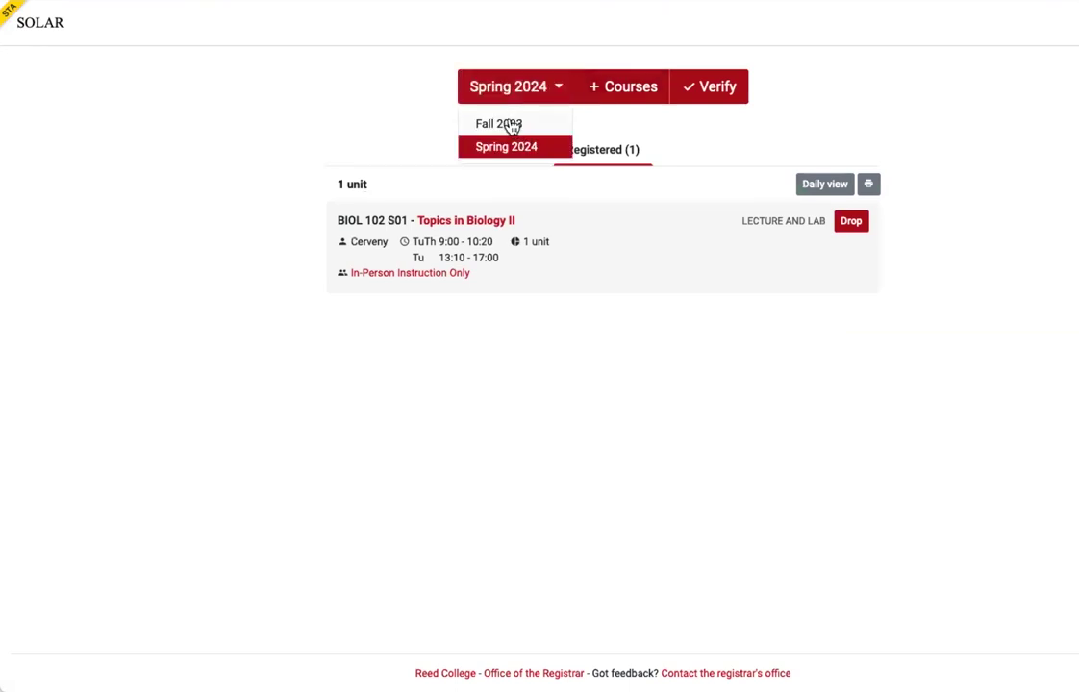
{"action": "left_click", "coordinate": [512, 124]}
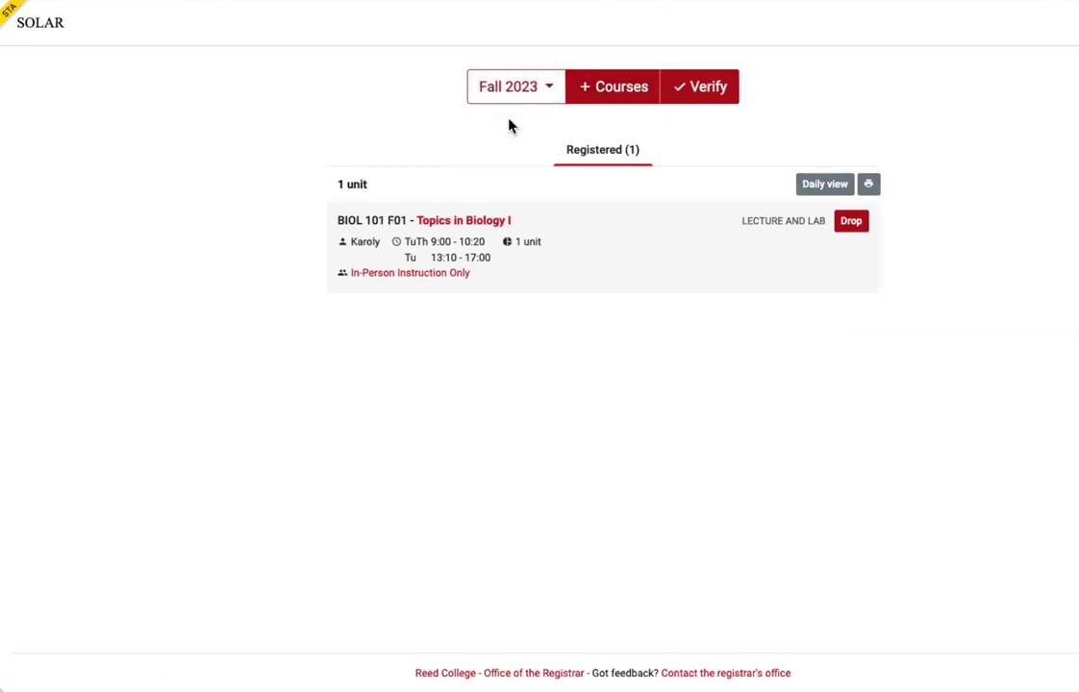
{"action": "left_click", "coordinate": [609, 87]}
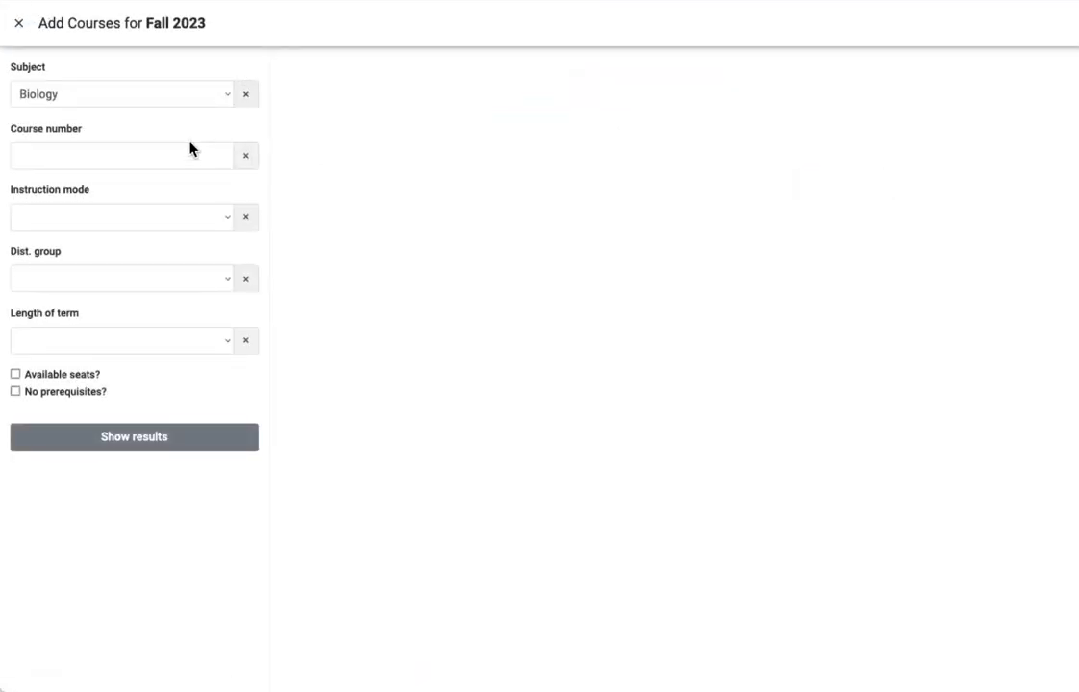
{"action": "left_click", "coordinate": [224, 96]}
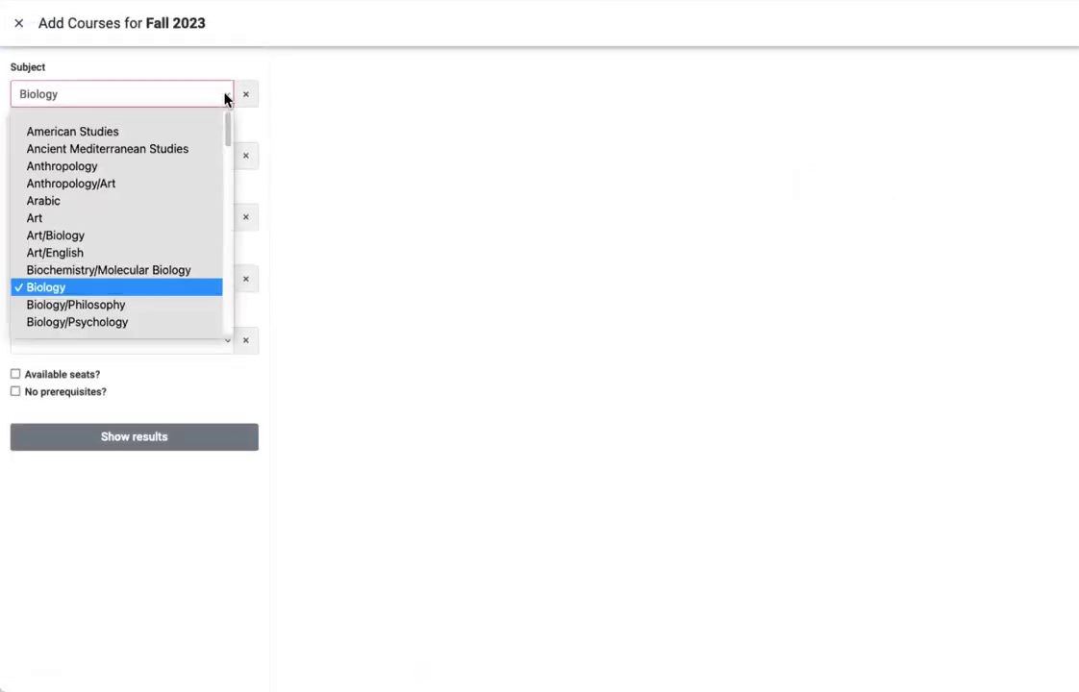
{"action": "left_click", "coordinate": [94, 220]}
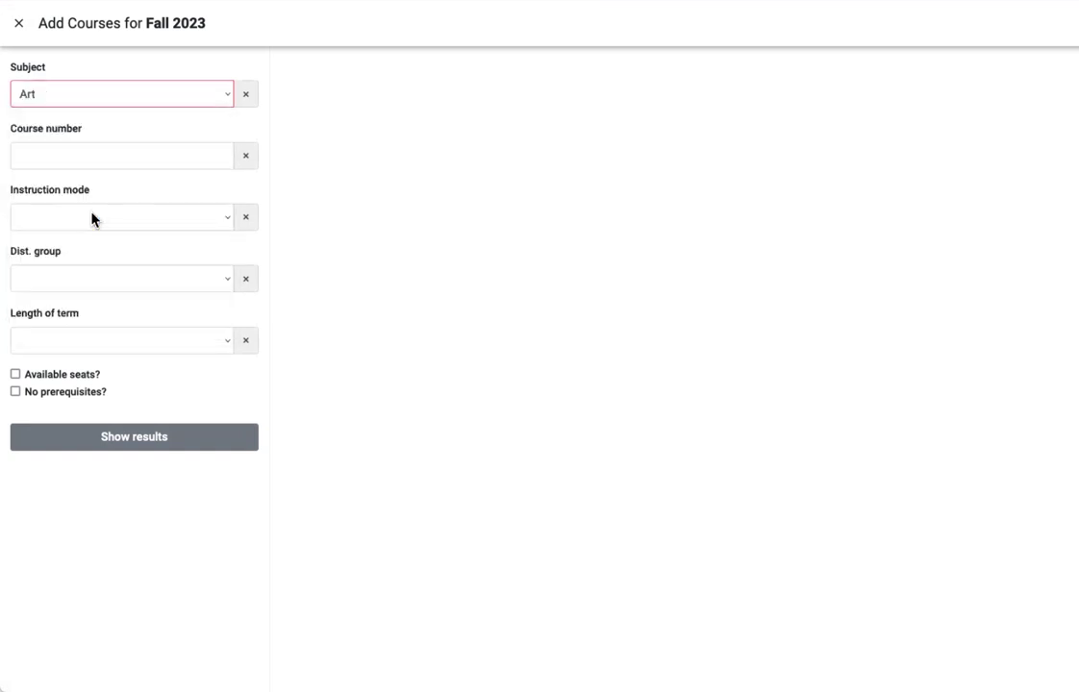
{"action": "left_click", "coordinate": [104, 435]}
{"action": "left_click", "coordinate": [807, 82]}
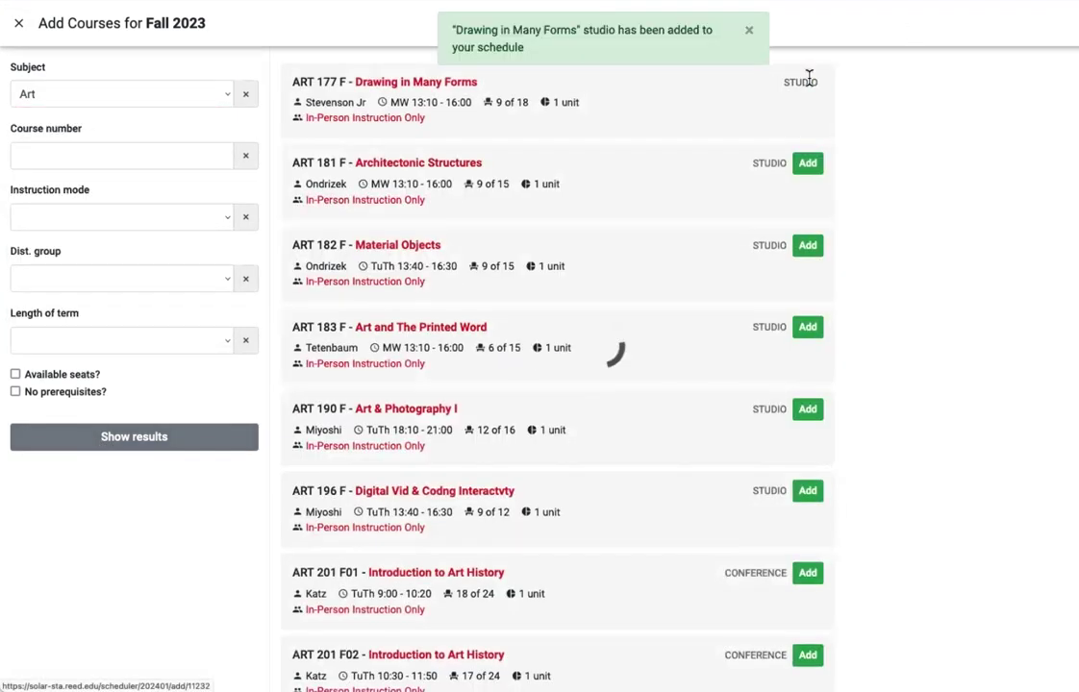
{"action": "left_click", "coordinate": [753, 36]}
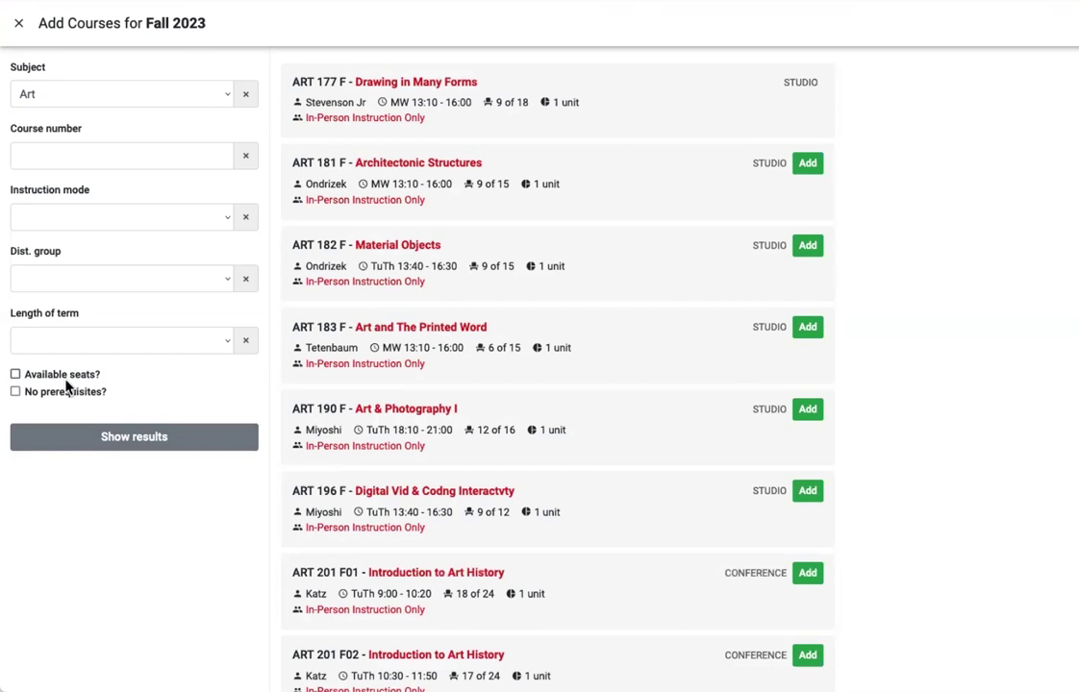
Add section HUM 110 Y03 Introduction to the Humanities to Fall 2023, dismissing the year-long course warning.
{"action": "left_click", "coordinate": [216, 97]}
{"action": "scroll", "coordinate": [105, 232], "scroll_direction": "down", "scroll_amount": 10}
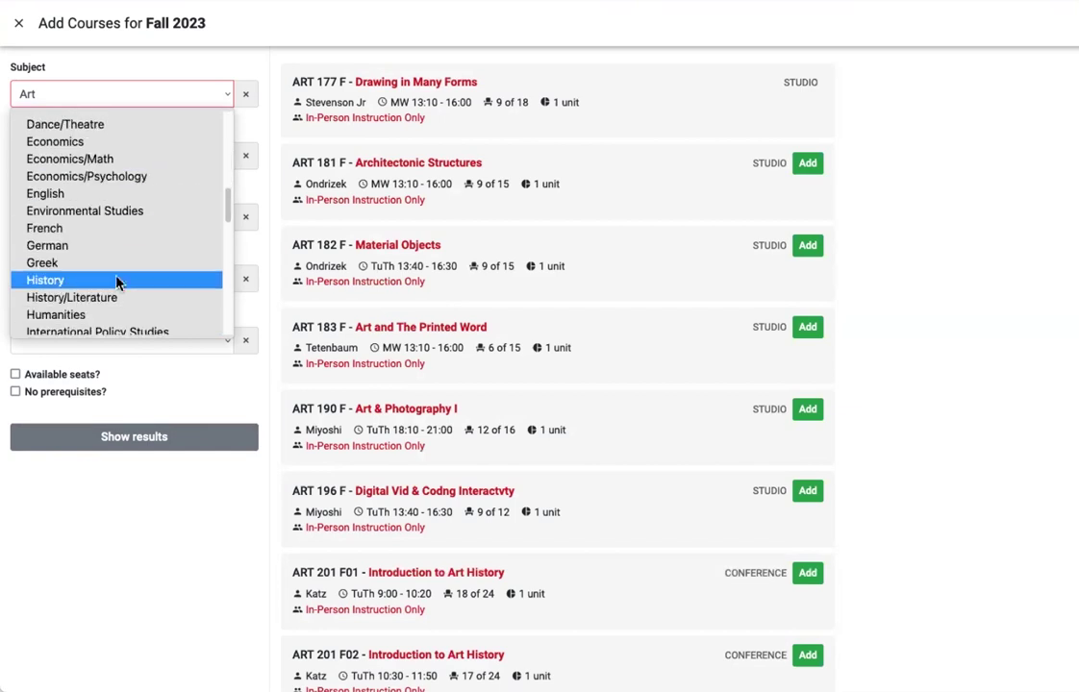
{"action": "left_click", "coordinate": [71, 217]}
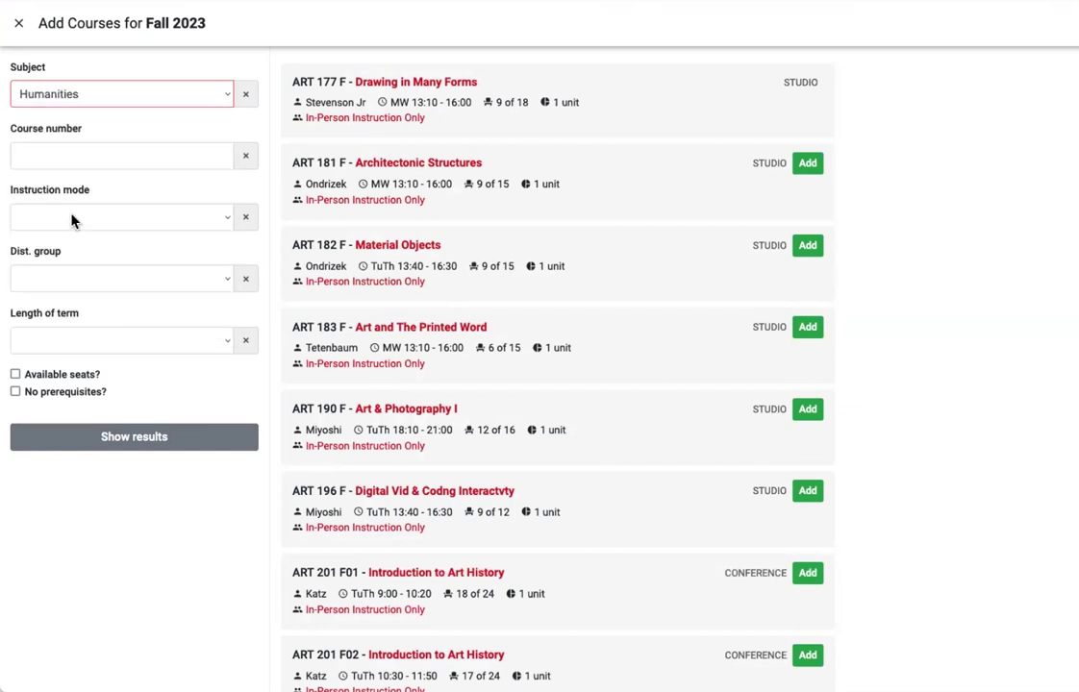
{"action": "left_click", "coordinate": [133, 439]}
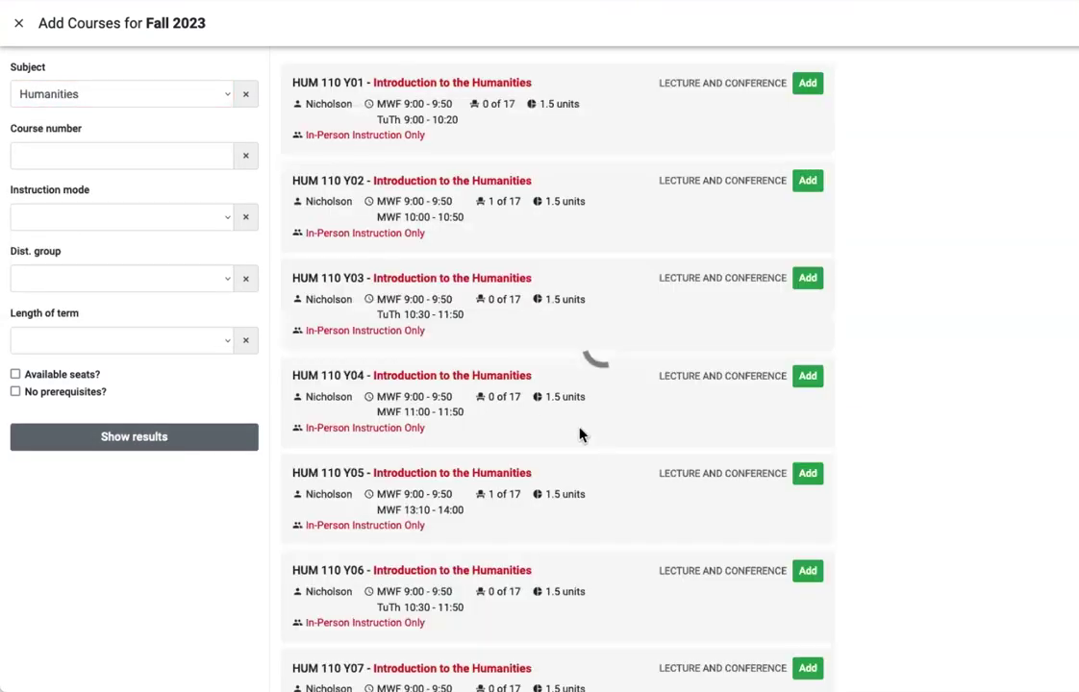
{"action": "scroll", "coordinate": [587, 427], "scroll_direction": "down", "scroll_amount": 1}
{"action": "left_click", "coordinate": [810, 170]}
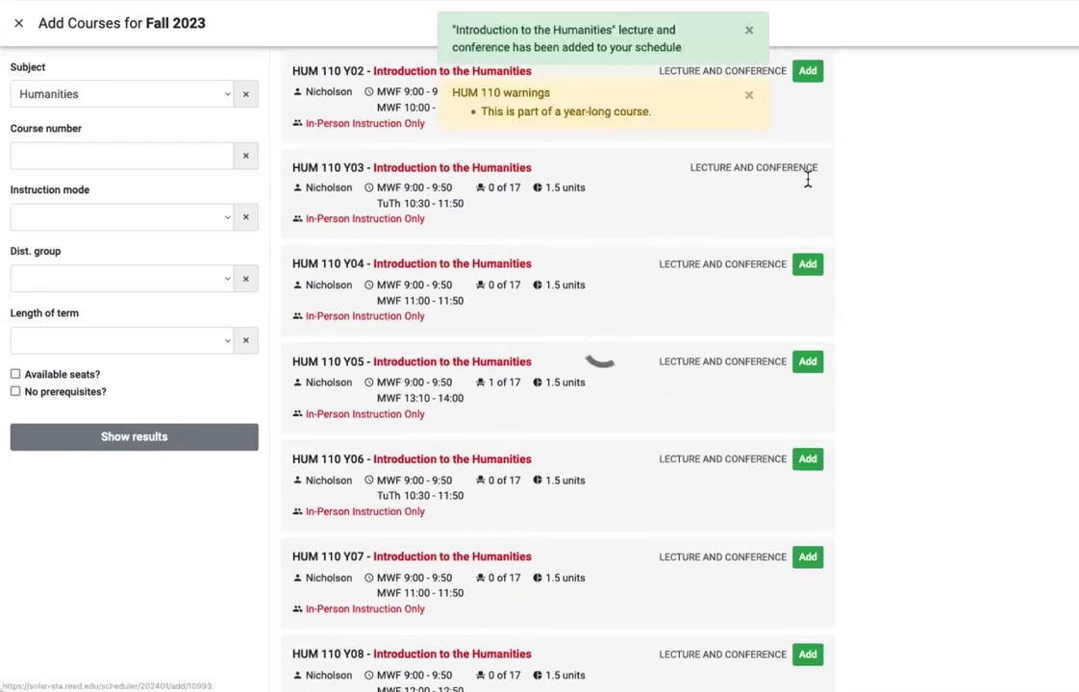
{"action": "left_click", "coordinate": [749, 95]}
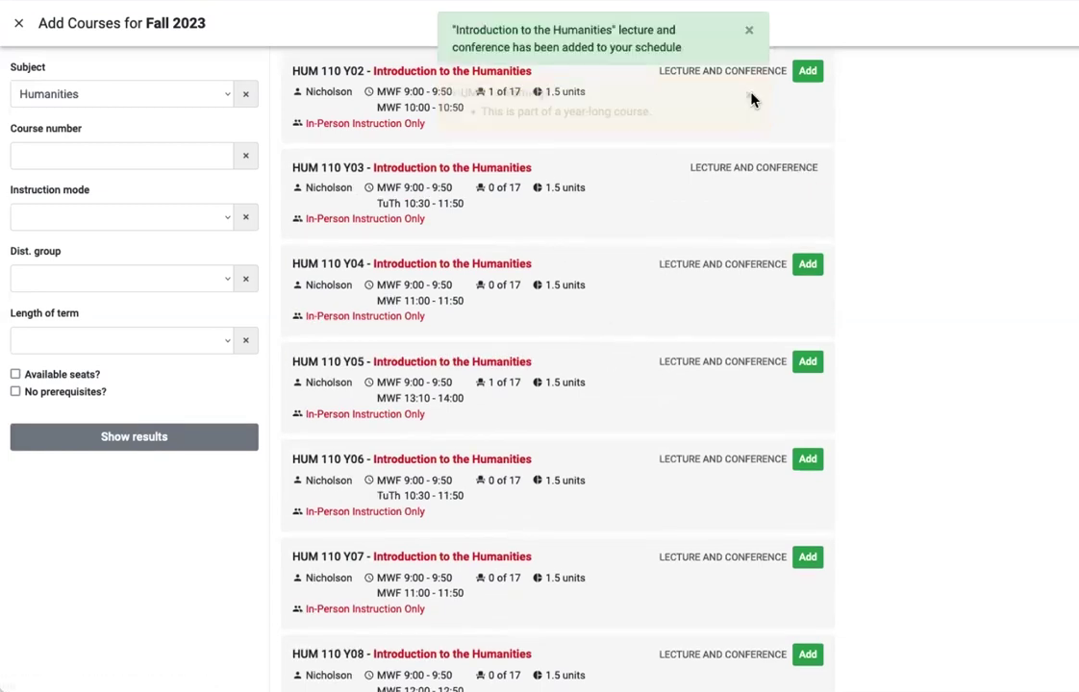
{"action": "left_click", "coordinate": [749, 35]}
Change the course search subject to Physical Education.
{"action": "left_click", "coordinate": [228, 94]}
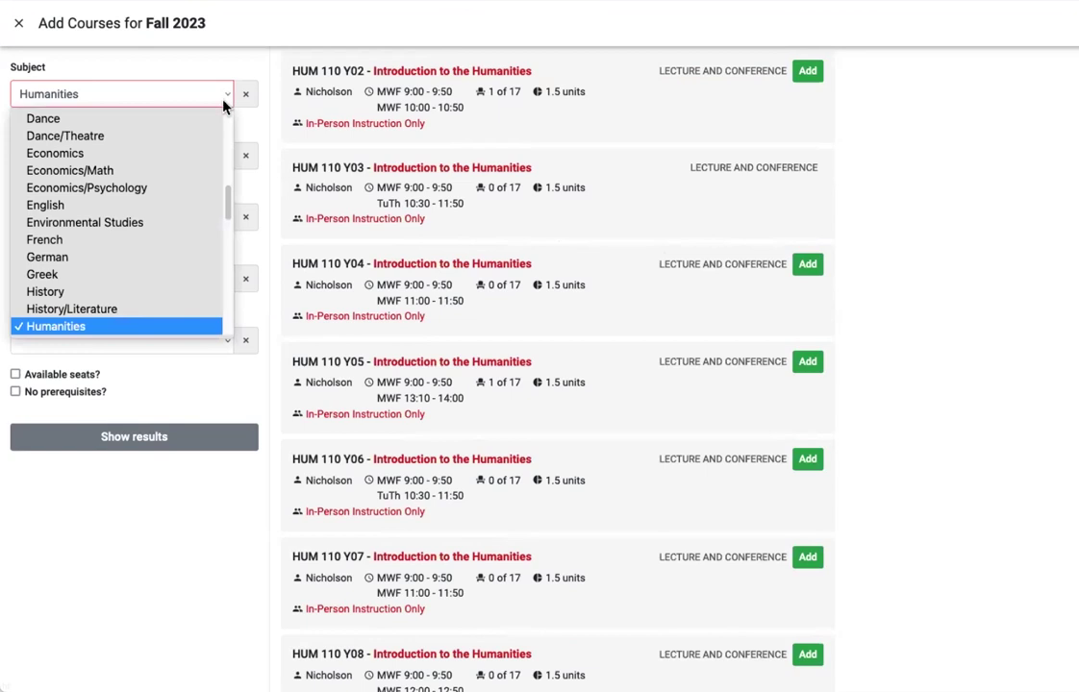
{"action": "scroll", "coordinate": [163, 301], "scroll_direction": "down", "scroll_amount": 2}
{"action": "scroll", "coordinate": [162, 301], "scroll_direction": "down", "scroll_amount": 5}
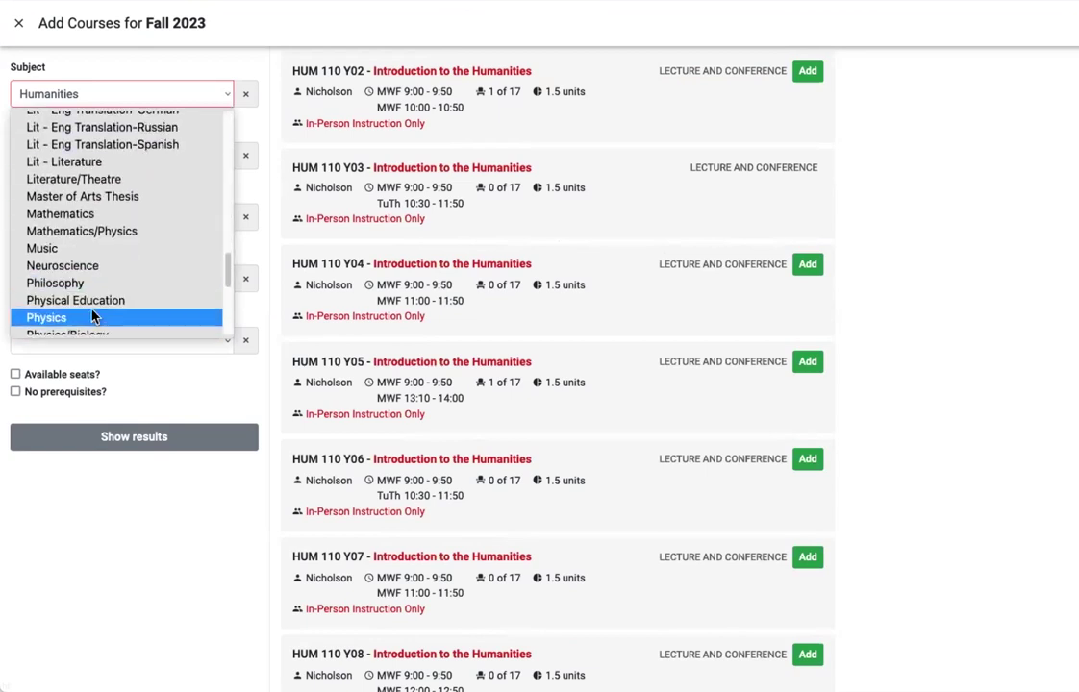
{"action": "left_click", "coordinate": [93, 306]}
Add the Wednesday Bike Clinic PE 101 BK2 after BK1 hits a time conflict, then return to the schedule.
{"action": "left_click", "coordinate": [133, 445]}
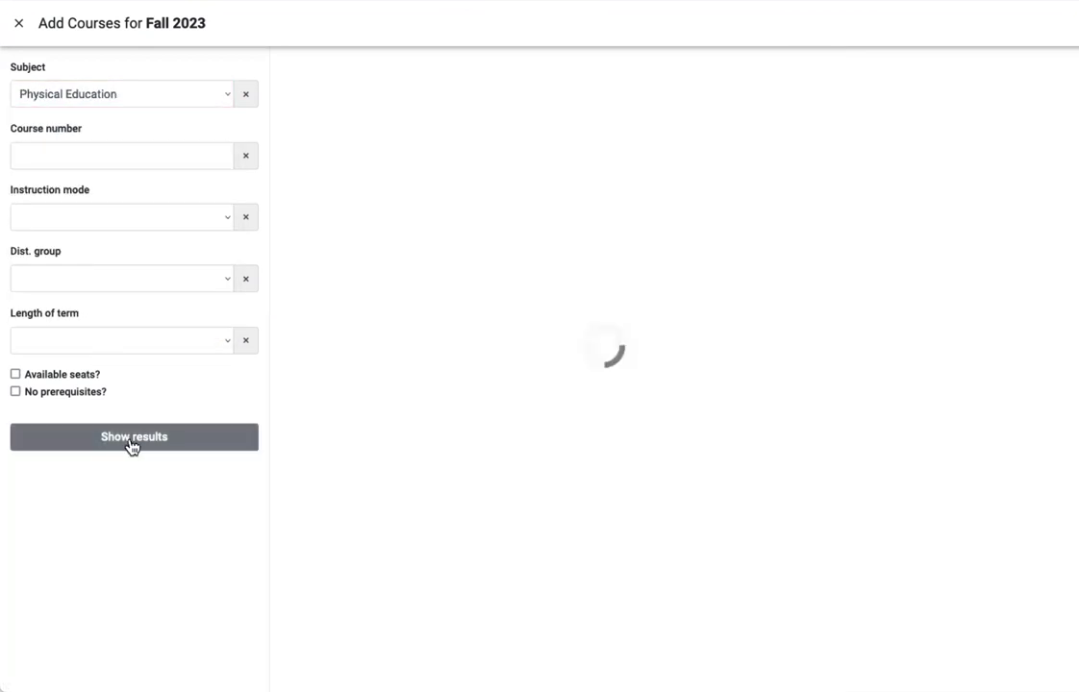
{"action": "scroll", "coordinate": [629, 568], "scroll_direction": "down", "scroll_amount": 10}
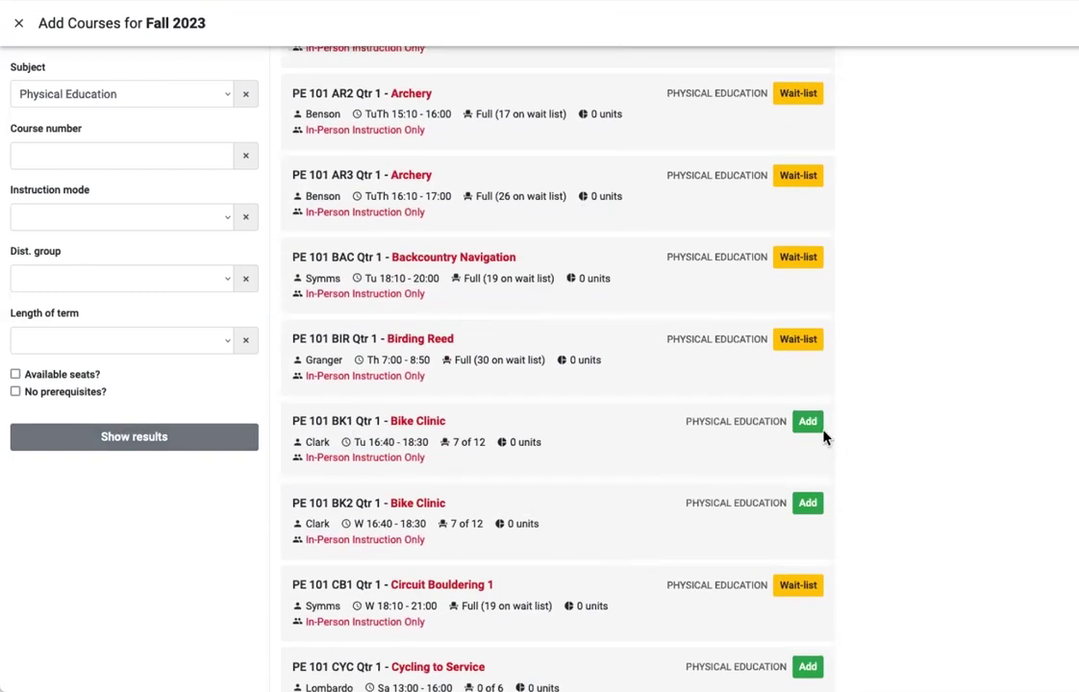
{"action": "left_click", "coordinate": [808, 422]}
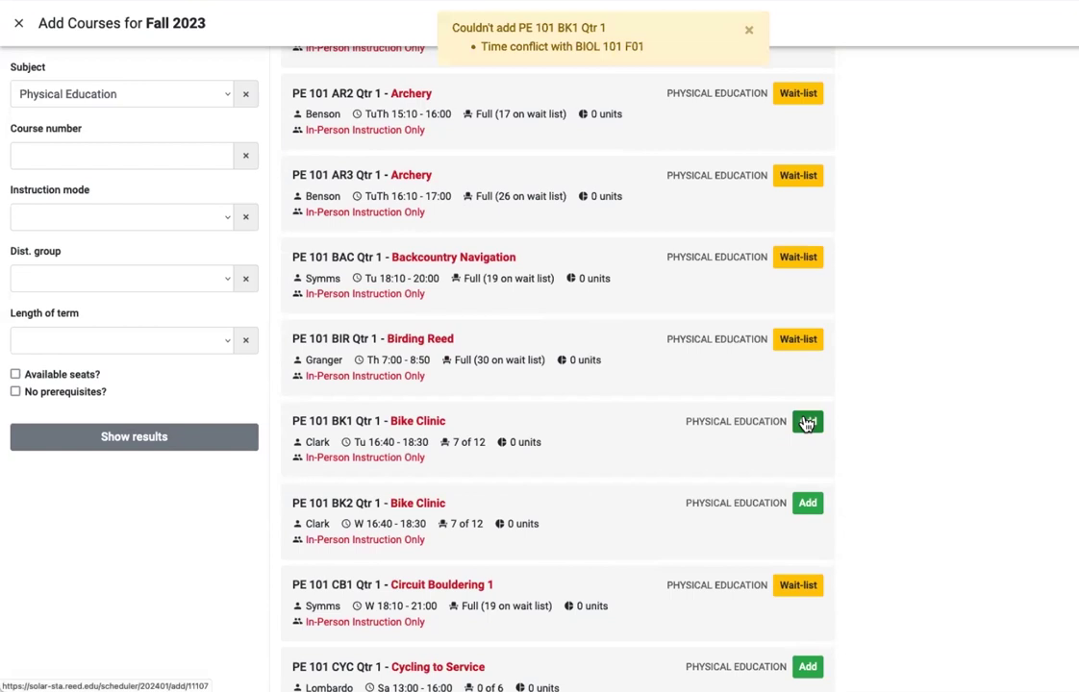
{"action": "left_click", "coordinate": [753, 33]}
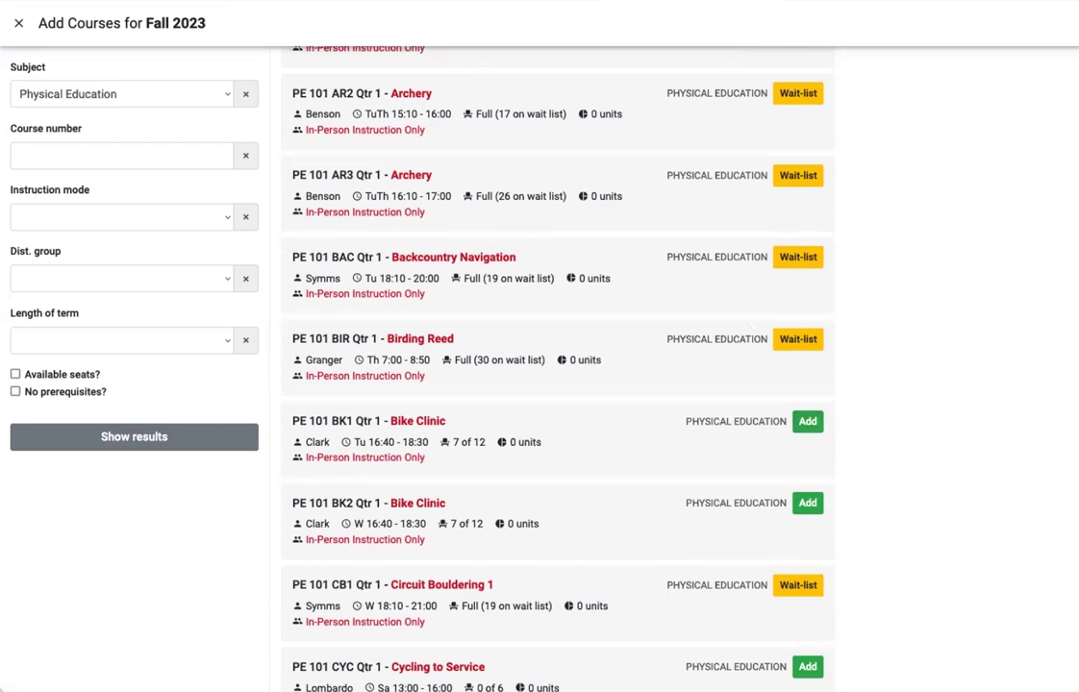
{"action": "left_click", "coordinate": [811, 503]}
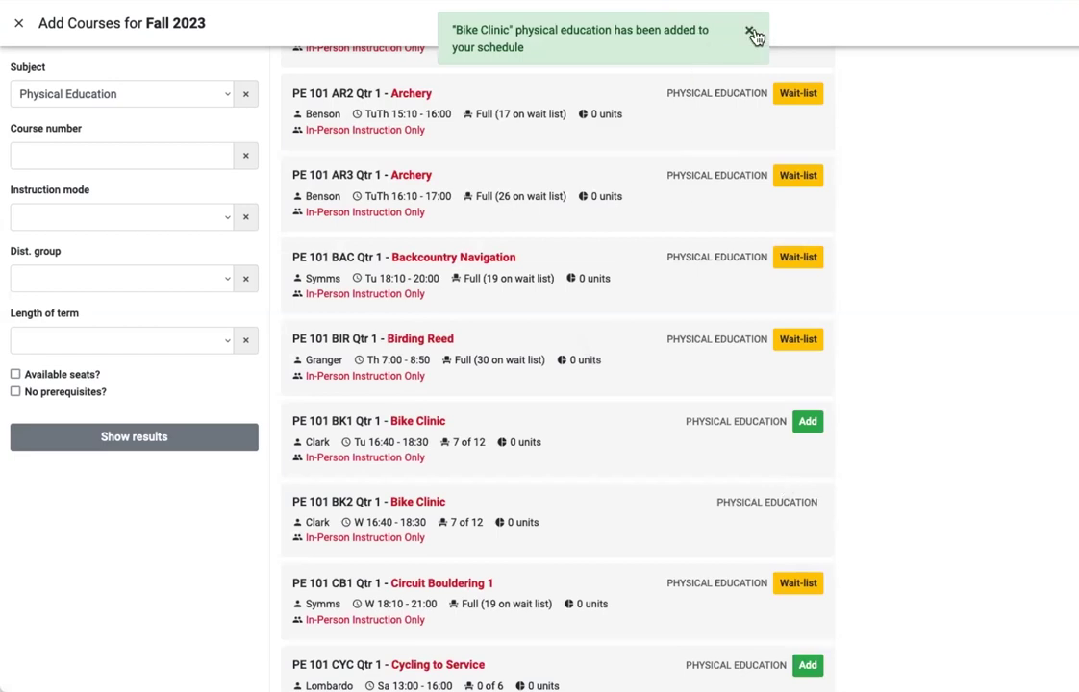
{"action": "left_click", "coordinate": [20, 24]}
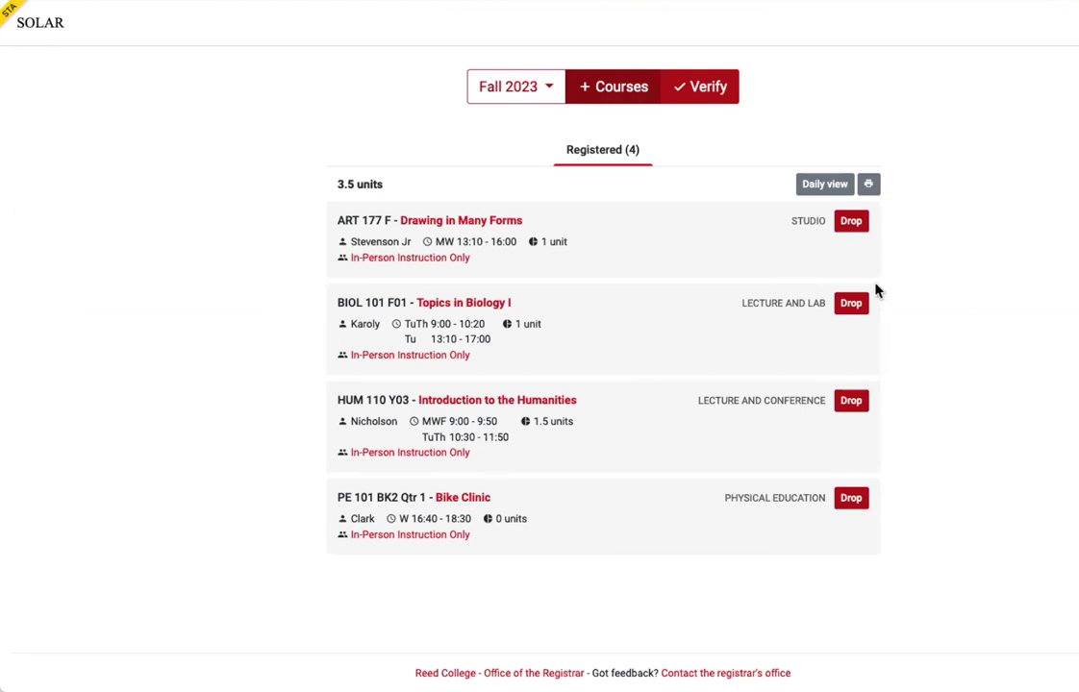
Check the weekly calendar view, go back to list view, and run Verify on the schedule.
{"action": "left_click", "coordinate": [825, 186]}
{"action": "left_click", "coordinate": [816, 185]}
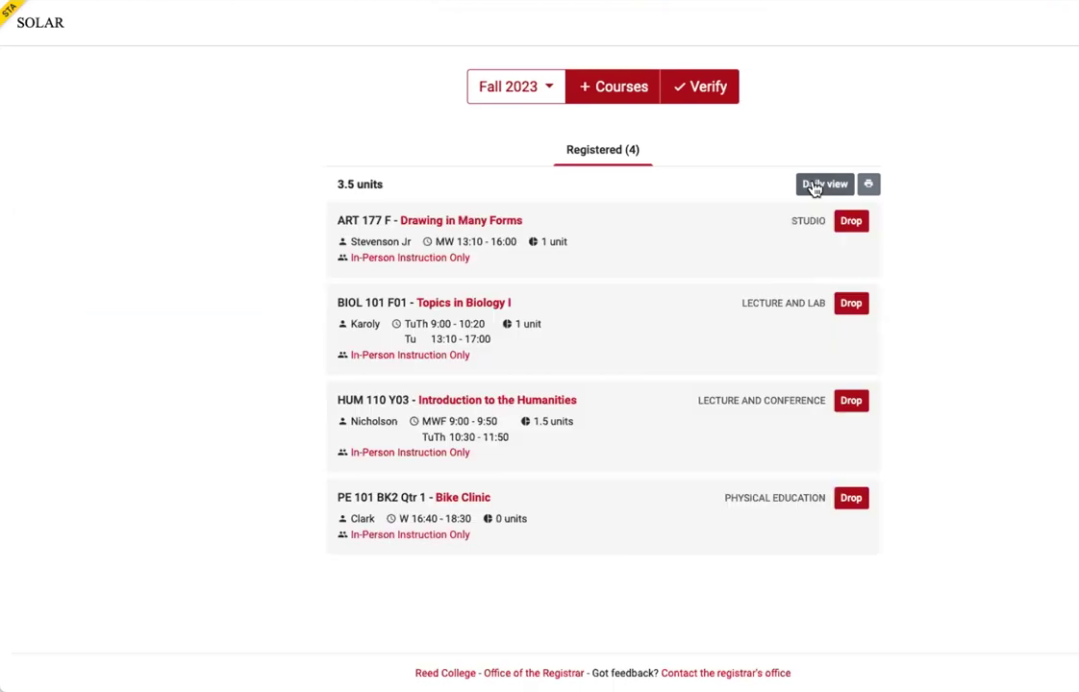
{"action": "left_click", "coordinate": [717, 91]}
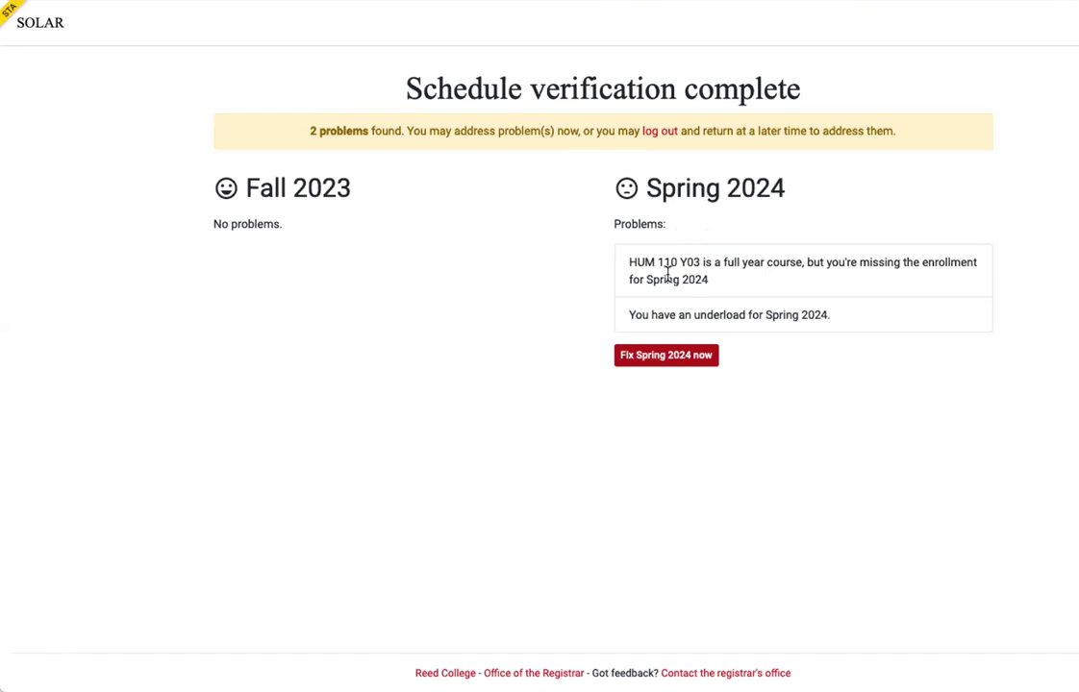
Choose Fix Spring 2024 now to bring up the Spring 2024 schedule.
{"action": "left_click", "coordinate": [665, 355]}
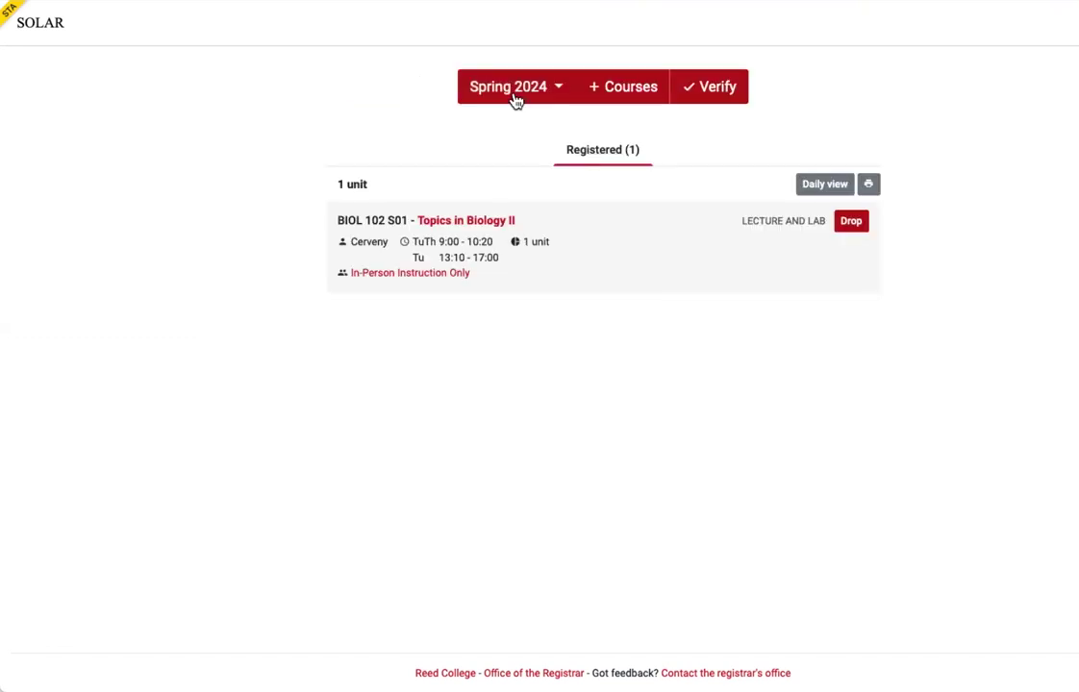